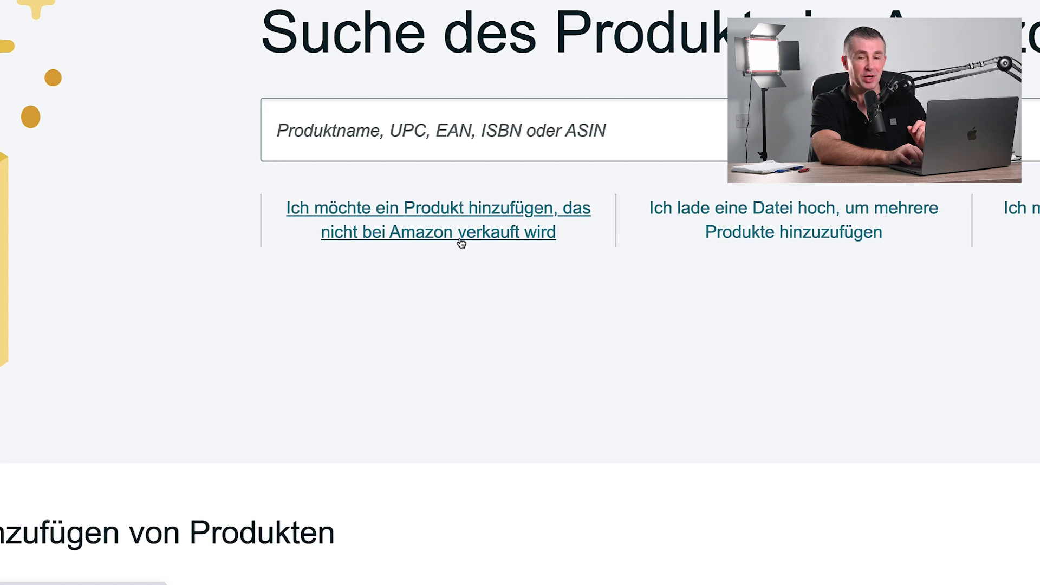
Start a listing for a product not sold on Amazon and choose the SHELF product type under Küche, Haushalt & Wohnen > Möbel > Kinderzimmer > Regale & Ablagen.
click(461, 243)
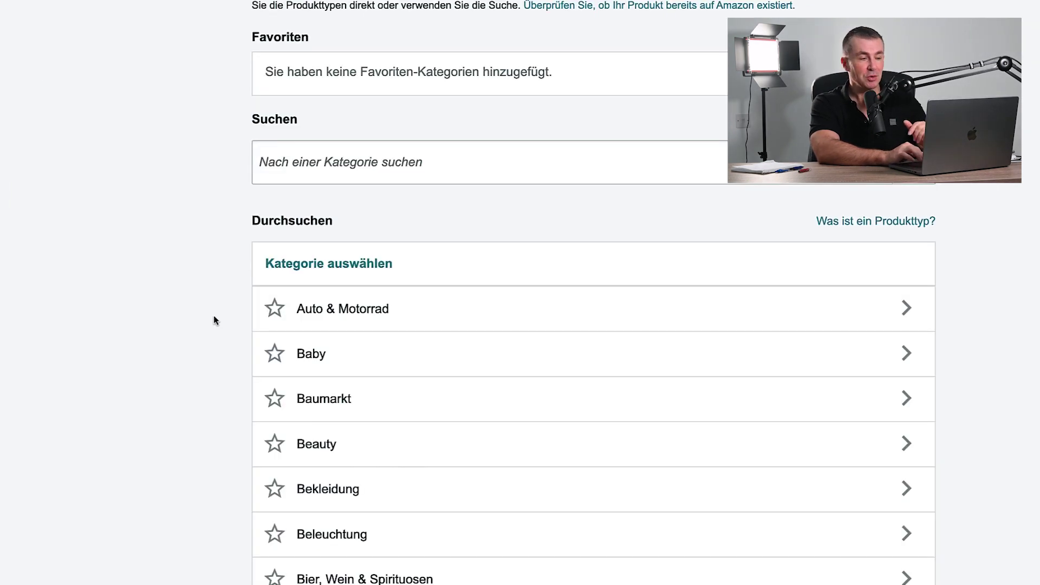
scroll(214, 315, down, 4)
scroll(213, 315, down, 1)
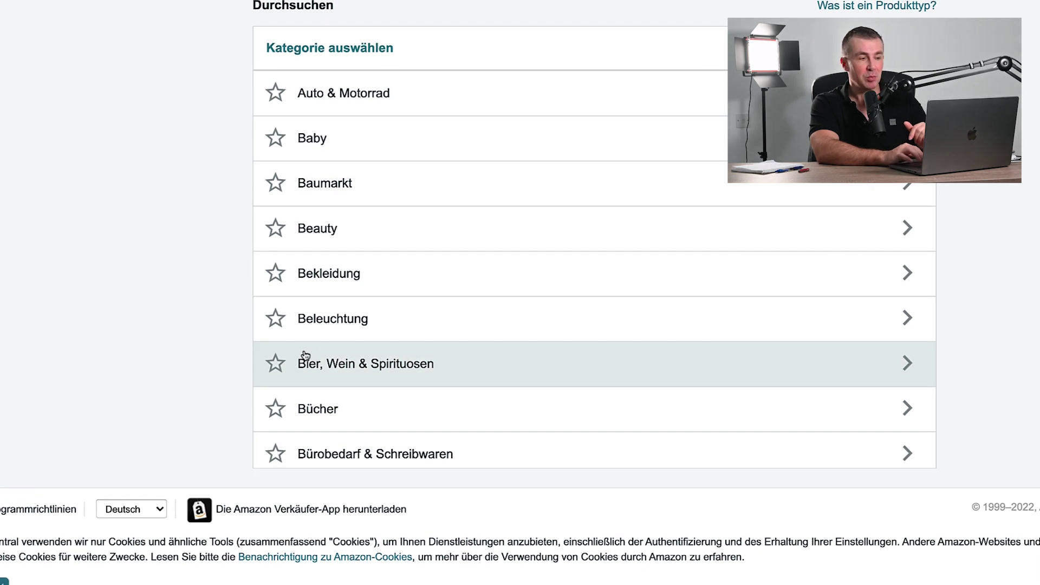
scroll(279, 357, up, 2)
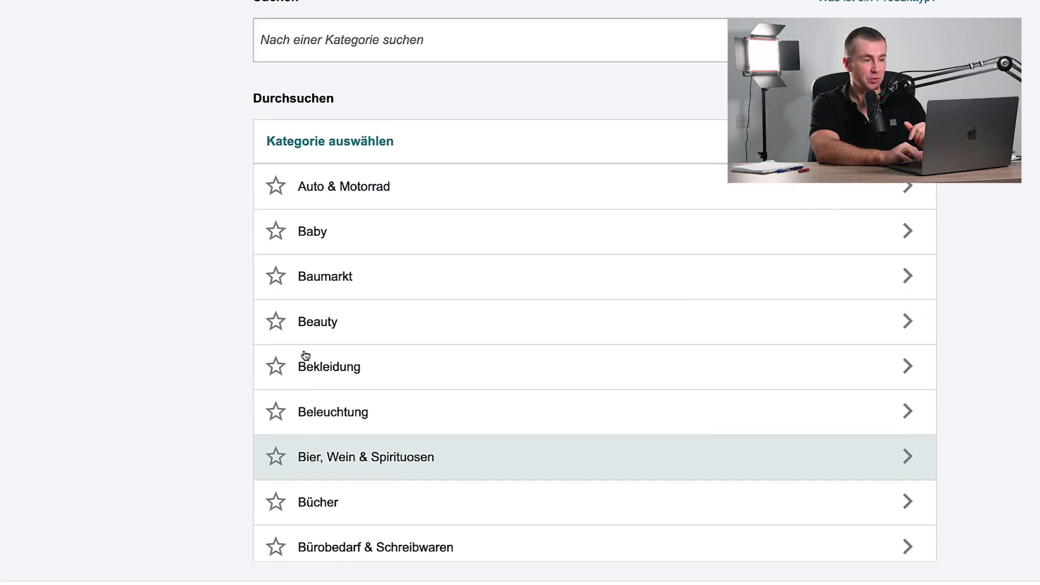
scroll(234, 308, down, 2)
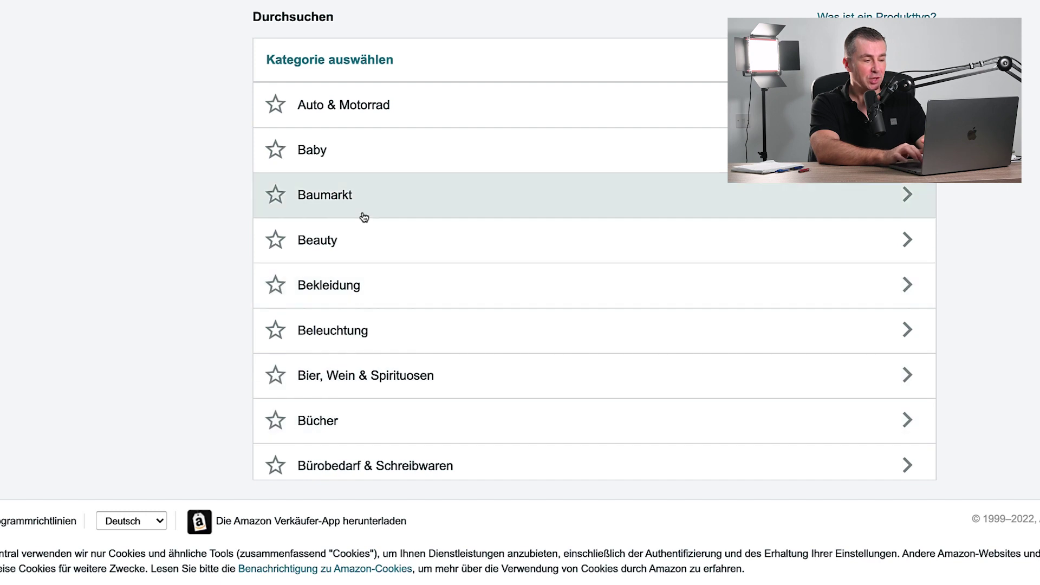
scroll(360, 294, down, 3)
scroll(363, 295, up, 4)
scroll(365, 295, up, 2)
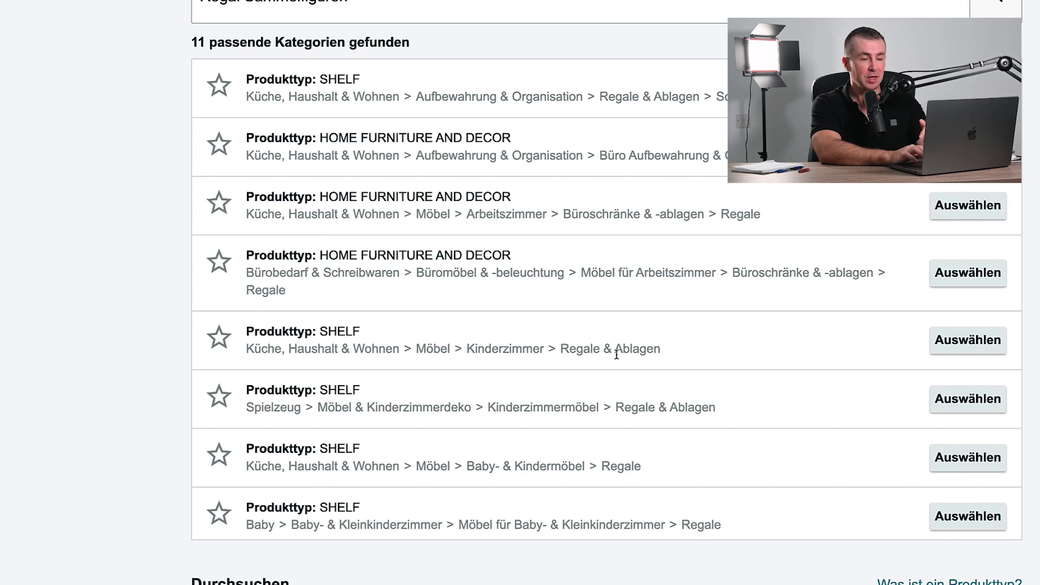
click(948, 340)
scroll(883, 366, down, 1)
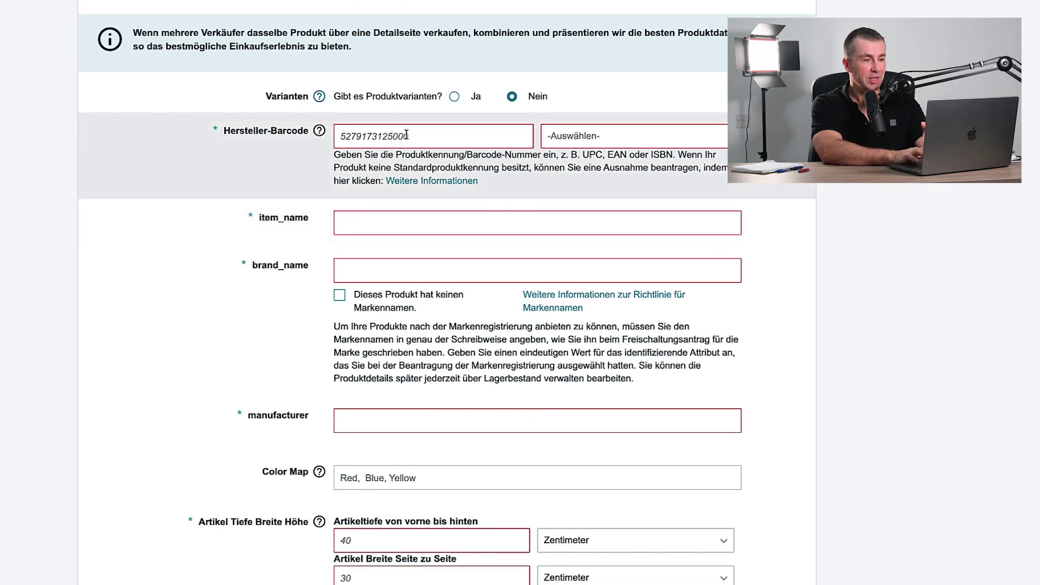
click(452, 133)
key(super+v)
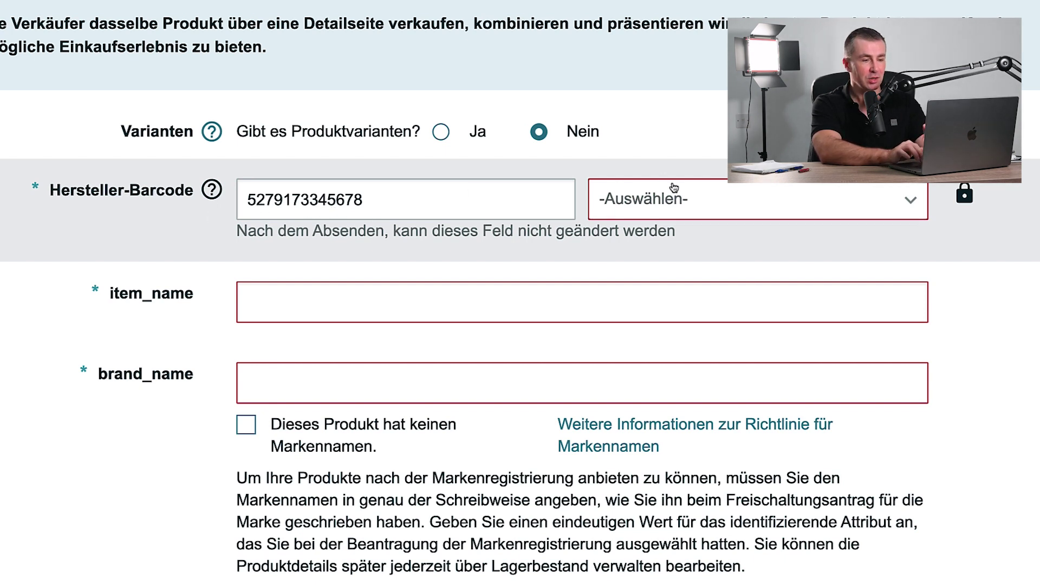
click(679, 201)
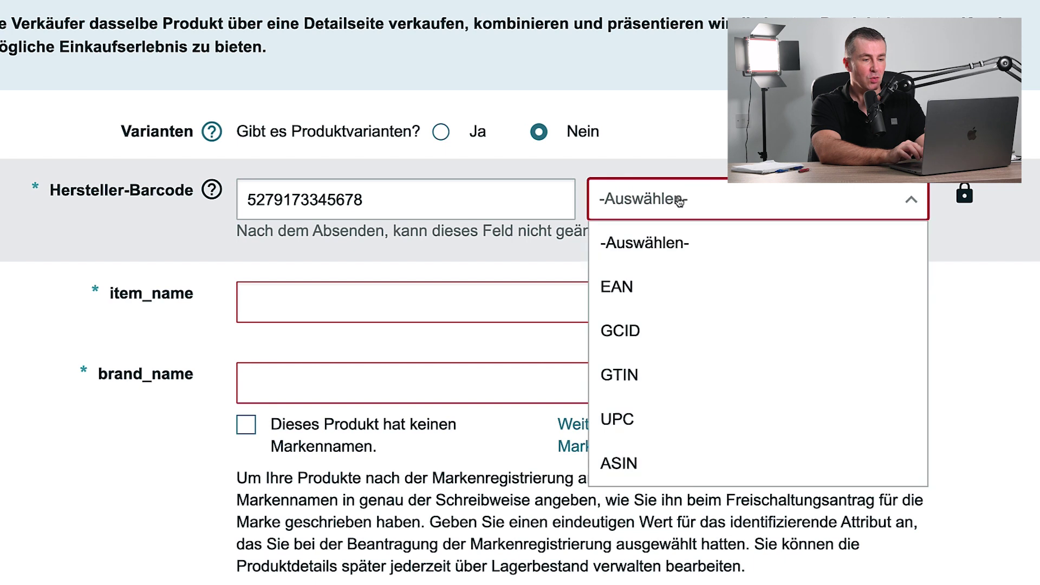
click(680, 274)
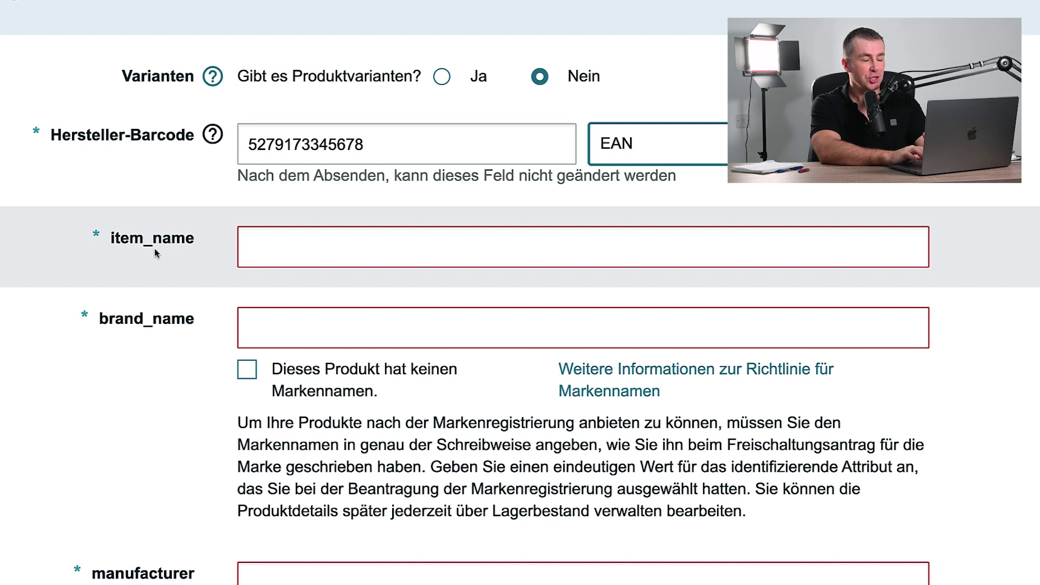
Enter "Wandregal Holz Sammelfiguren Kinderzimmer" as the item name and look through web search results for comparable shelves.
click(264, 248)
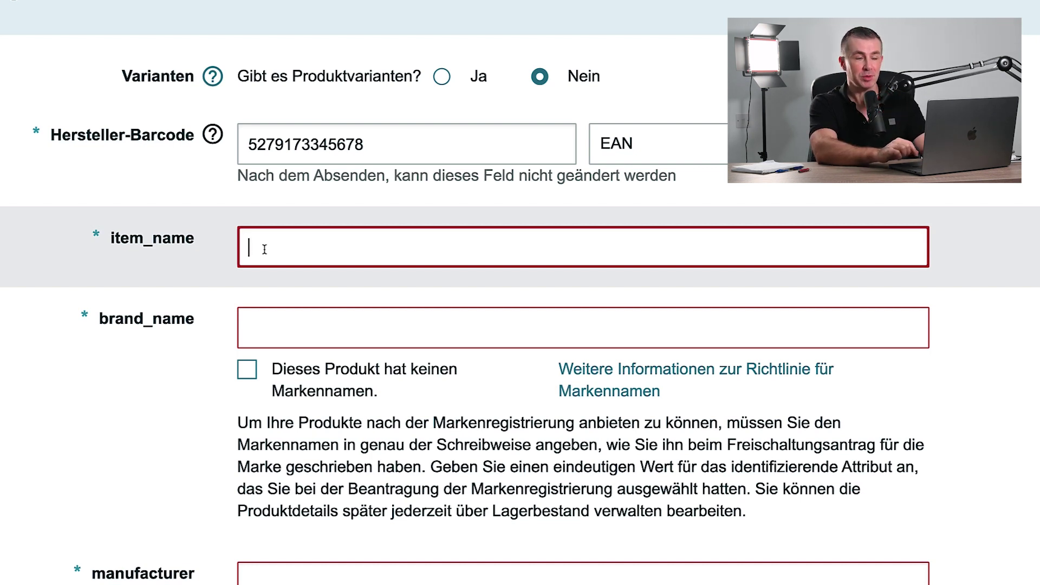
text(Wandregal Holz Sammelfiguren Kinderzimmer)
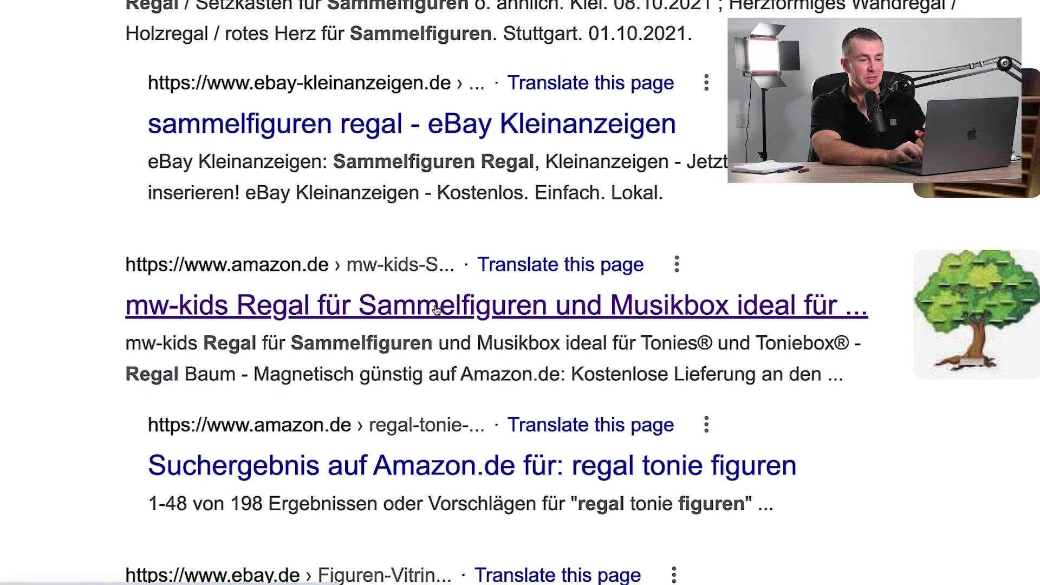
scroll(360, 257, down, 3)
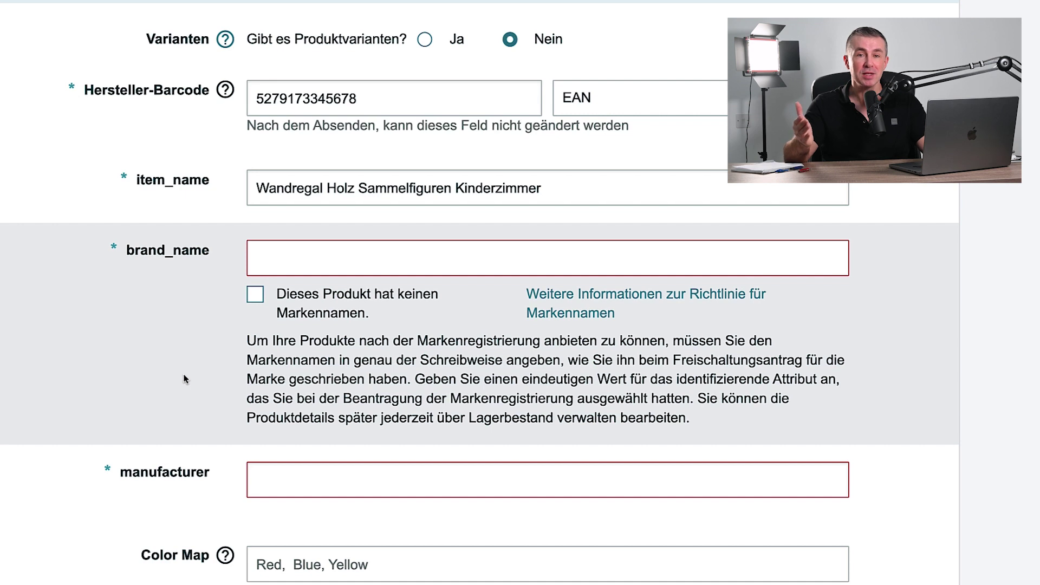
Enter "Regalkönig" as both the brand name and the manufacturer.
text(Regalkönig)
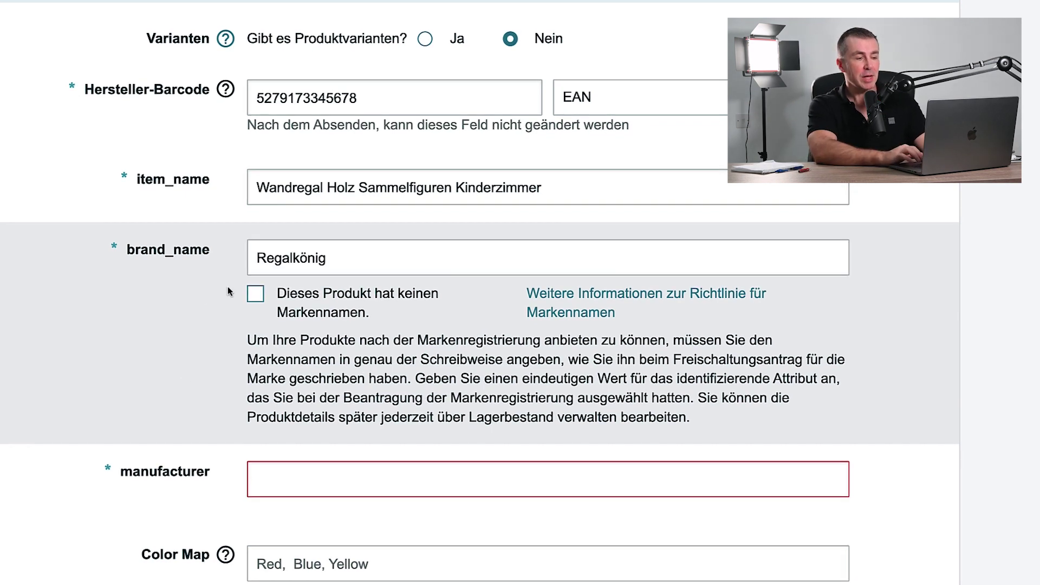
scroll(222, 372, down, 3)
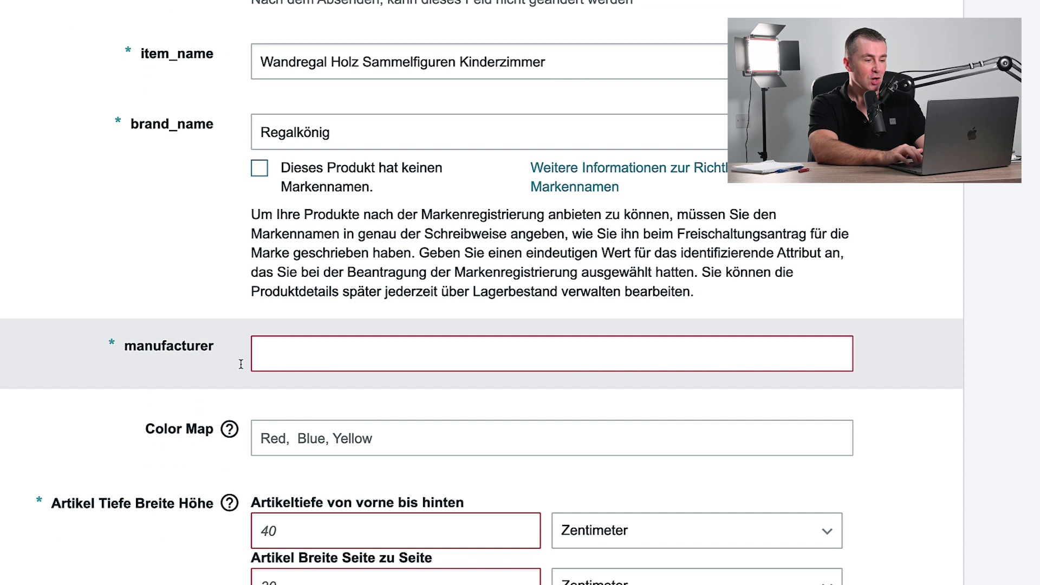
click(271, 409)
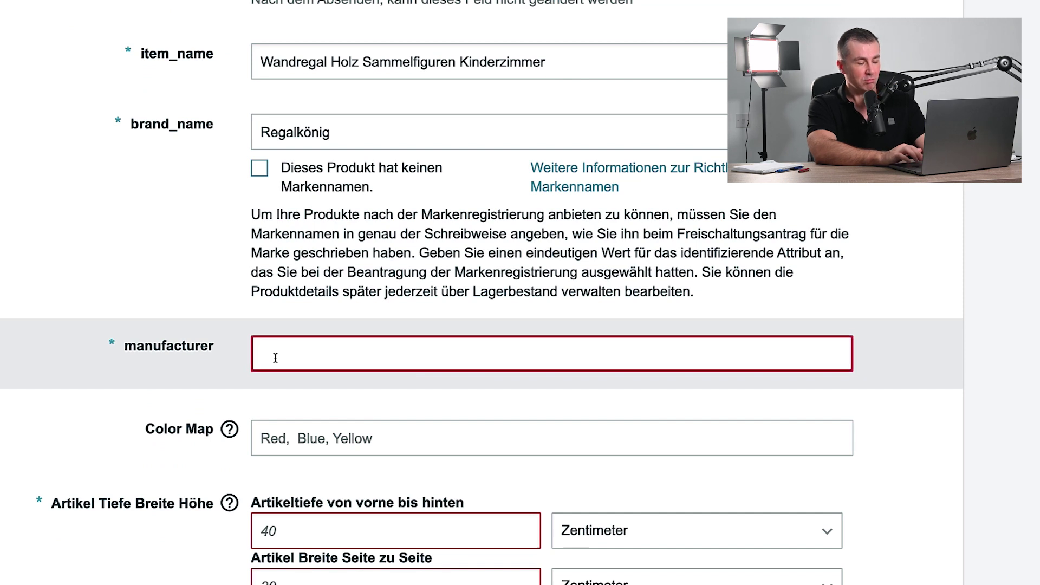
text(Regalkönig)
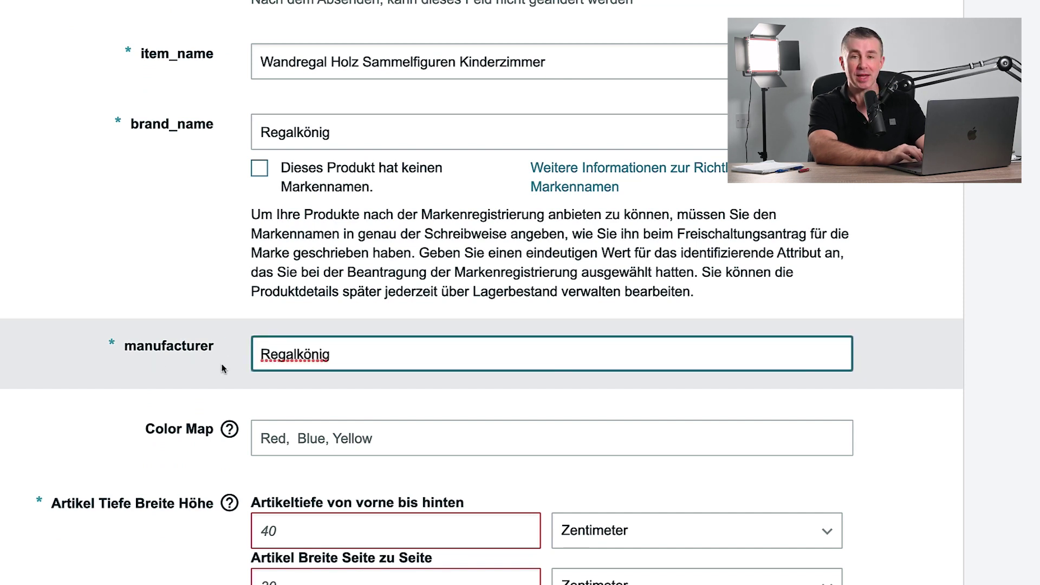
Set the product's Color Map to Braun.
scroll(222, 368, down, 3)
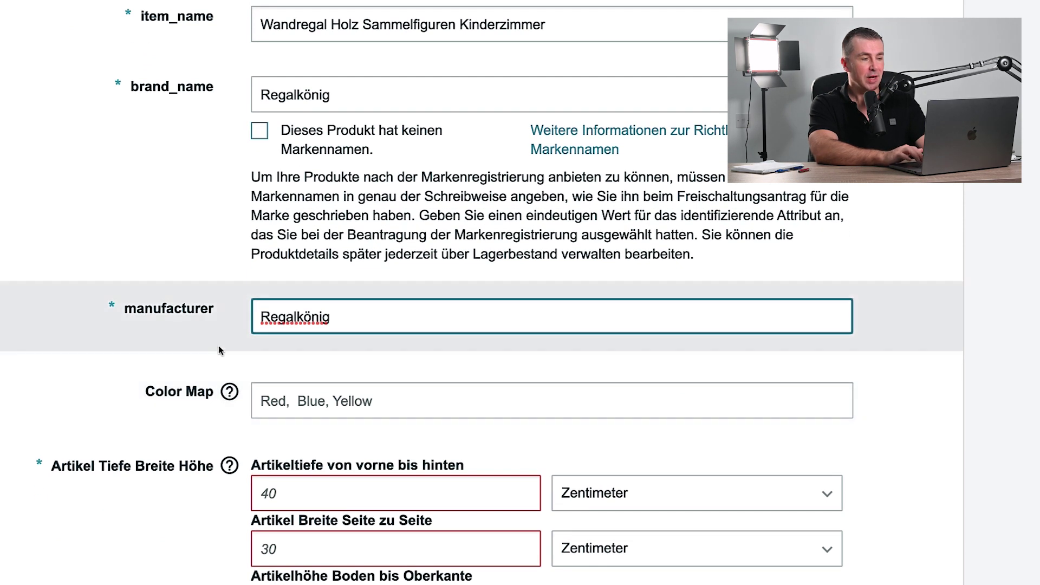
scroll(207, 264, down, 3)
click(184, 295)
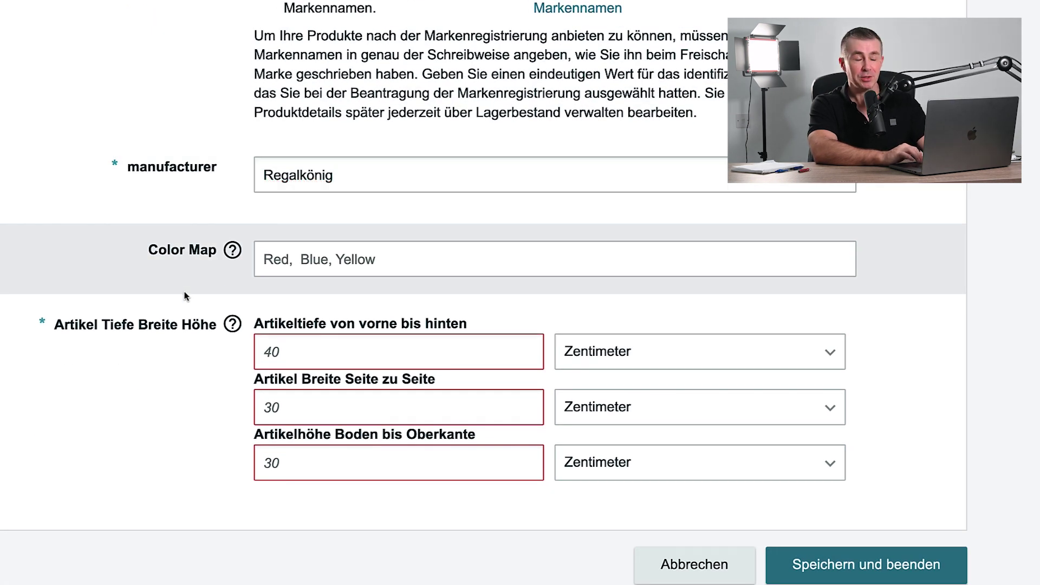
scroll(185, 295, down, 2)
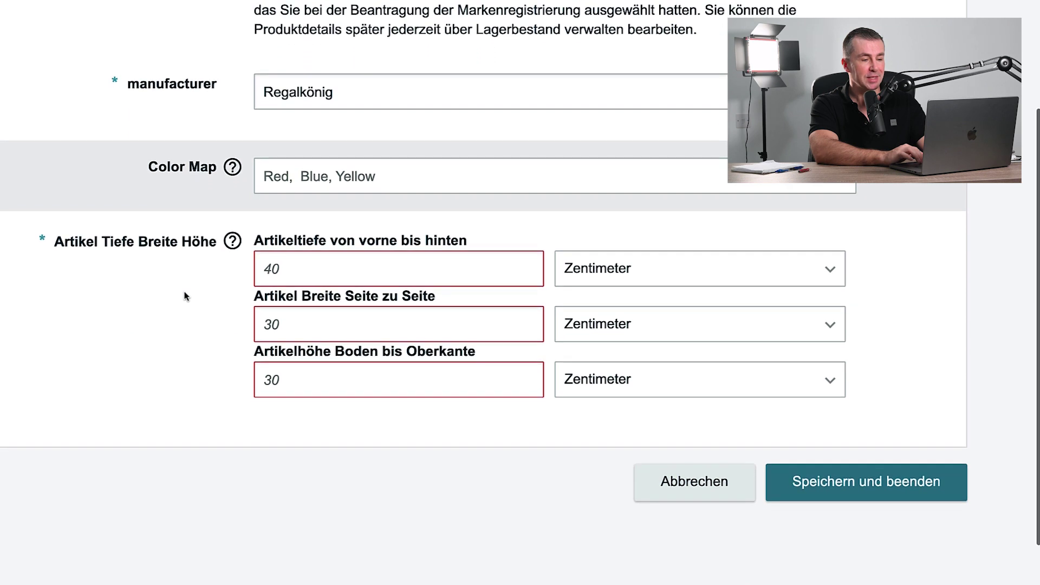
mouse_move(233, 237)
click(292, 179)
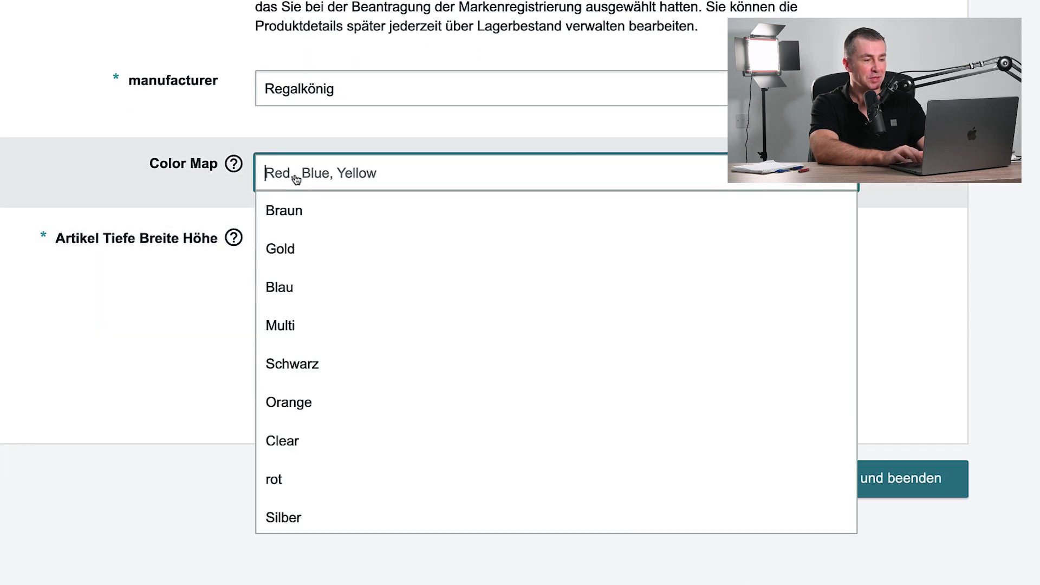
click(296, 205)
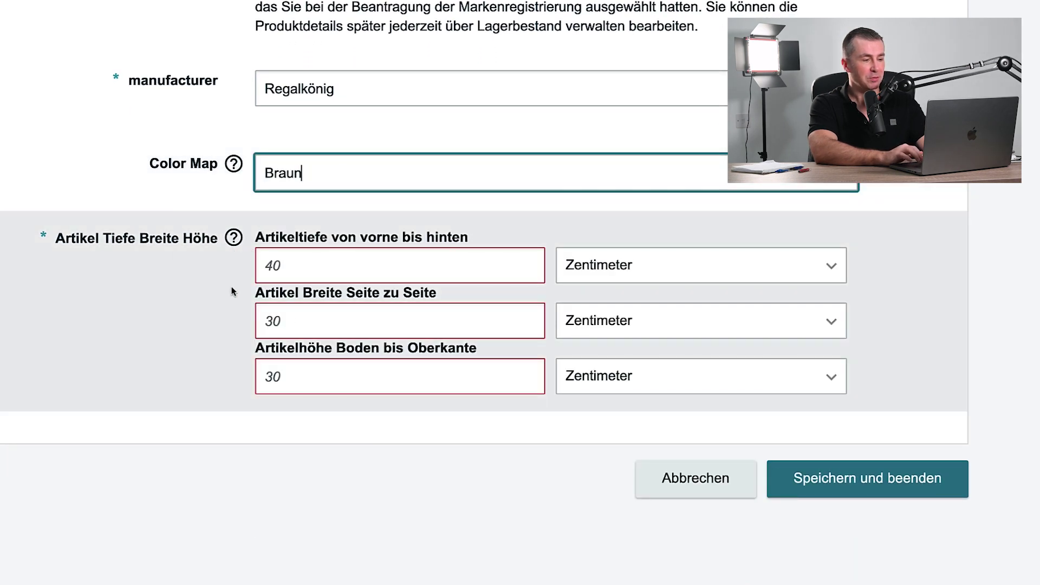
Set the article dimensions to 8 cm depth, 30 cm width and 50 cm height.
click(312, 262)
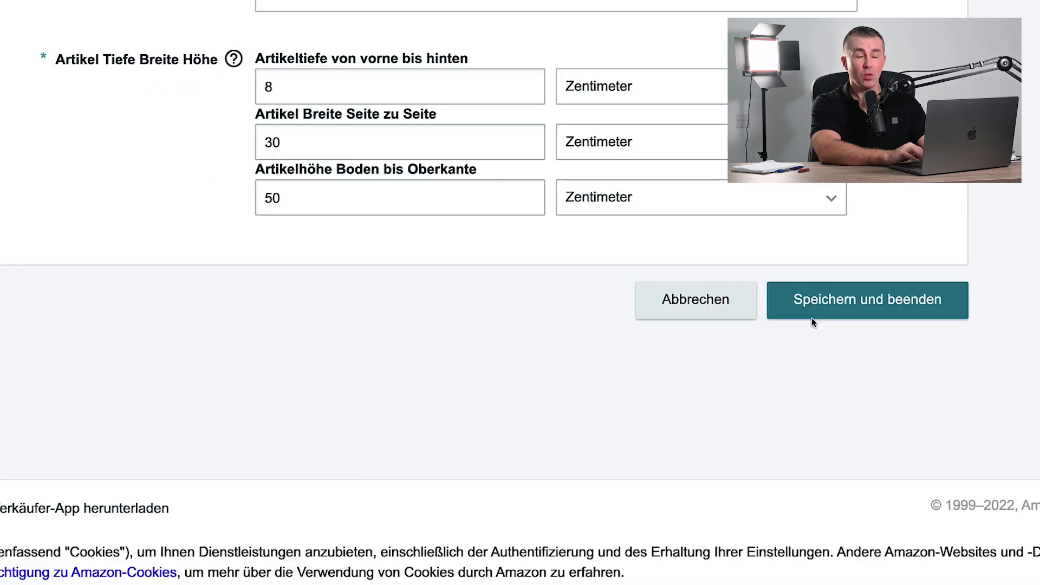
click(813, 323)
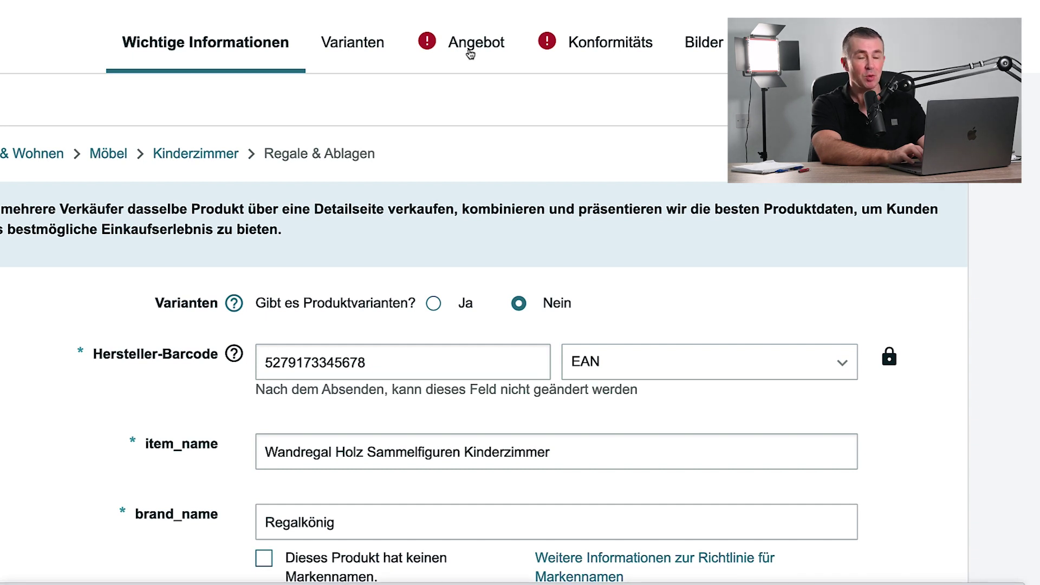
Open the offer details and set the price to 39,00 EUR and the quantity to 1.
click(470, 53)
click(389, 216)
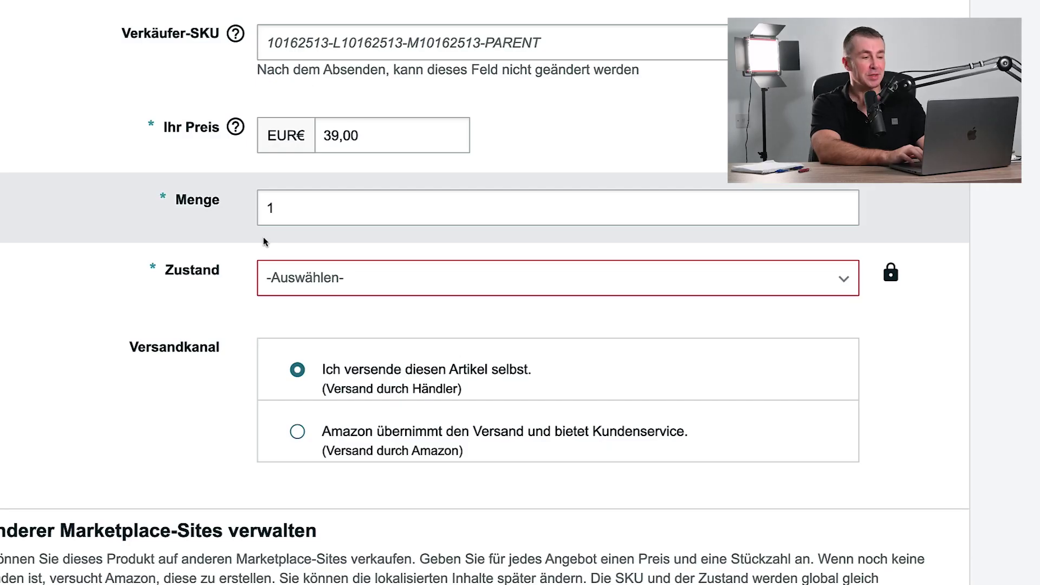
scroll(244, 279, down, 2)
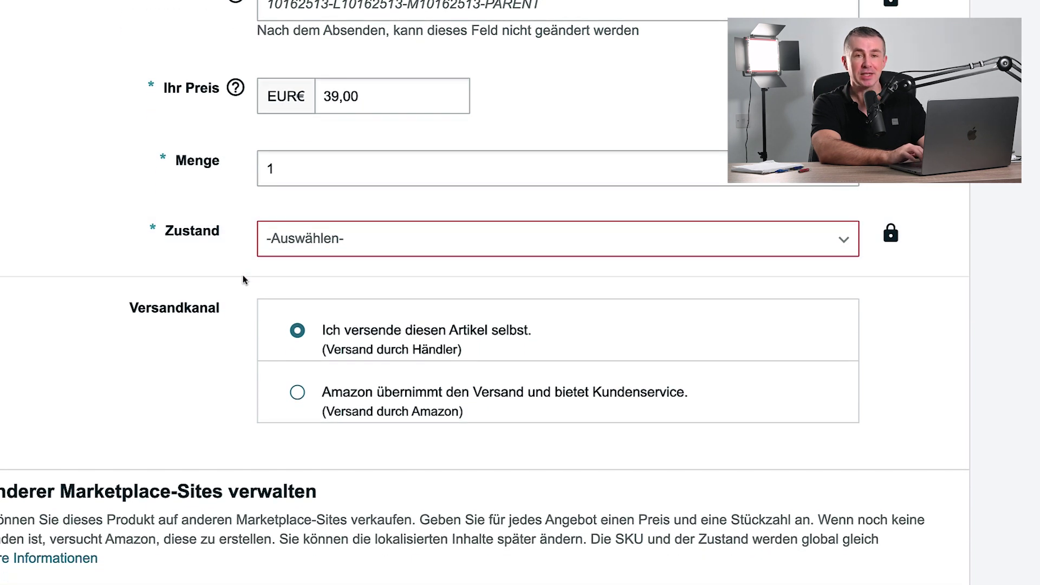
Set the offer's condition to Neu and choose shipping and customer service by Amazon as the fulfilment channel.
click(291, 249)
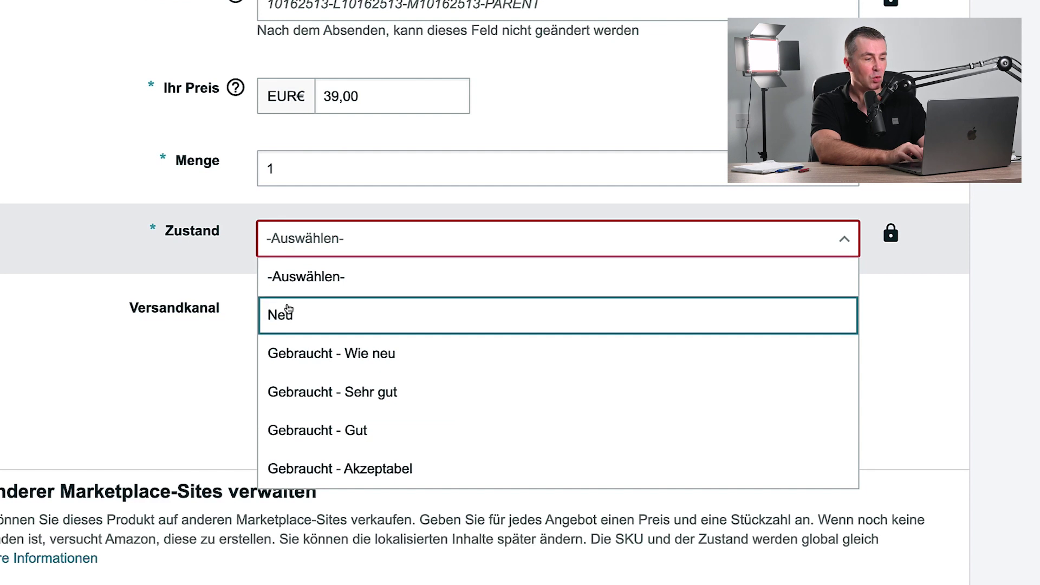
click(282, 319)
scroll(250, 299, down, 3)
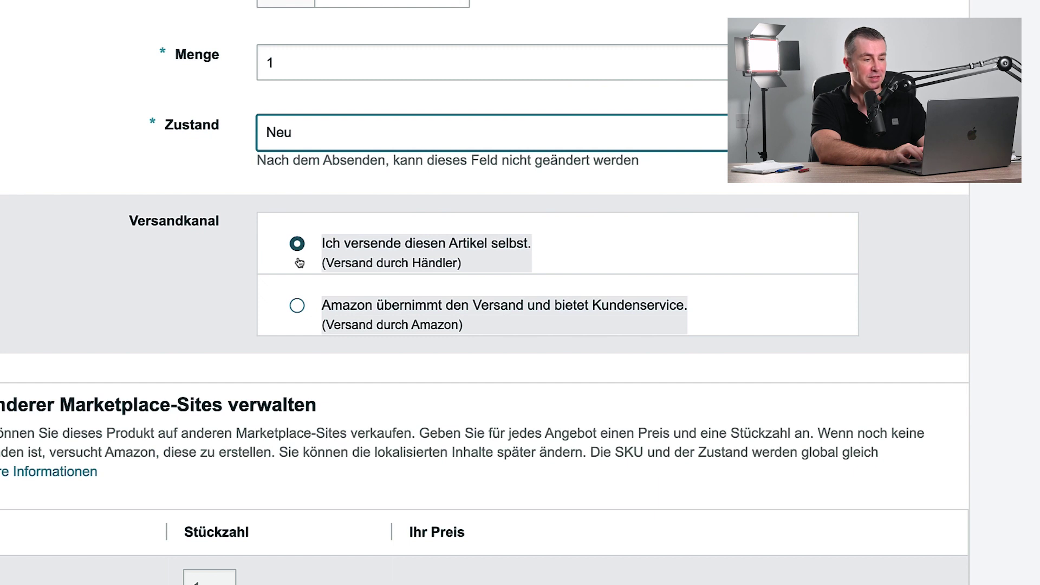
click(296, 305)
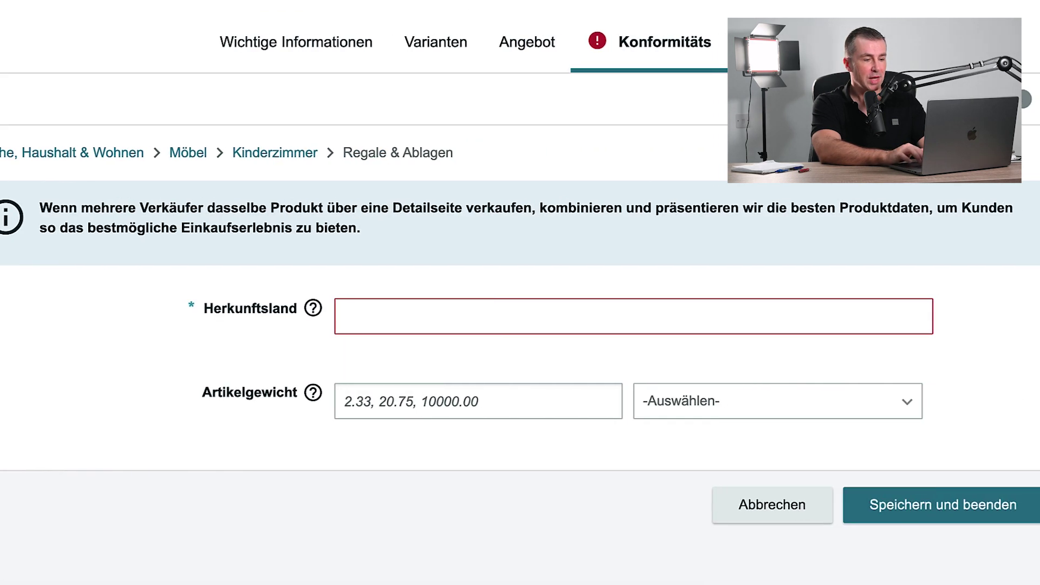
Set the country of origin in the compliance details to Türkei.
click(465, 321)
text(tür)
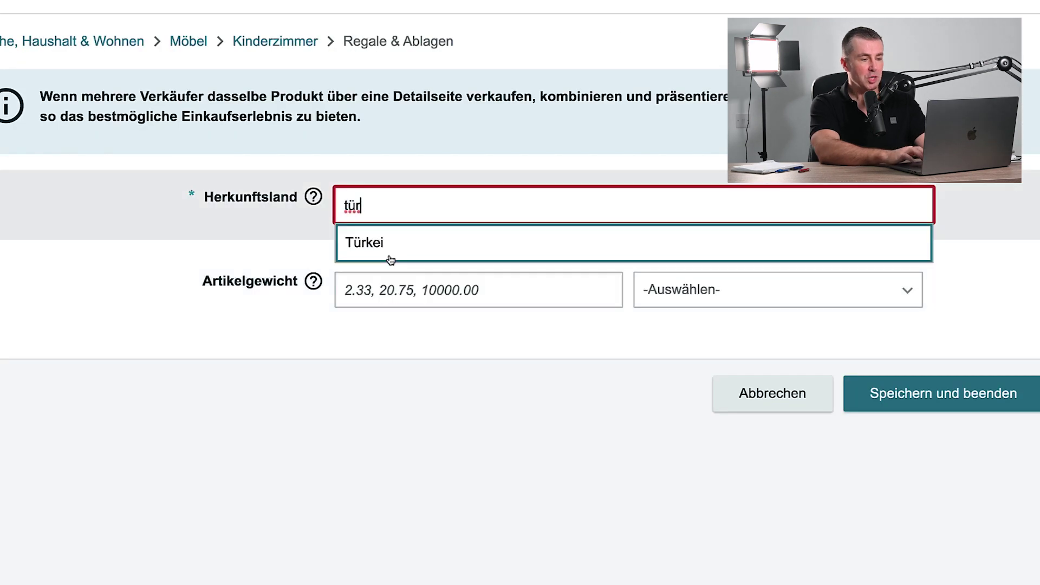
click(379, 247)
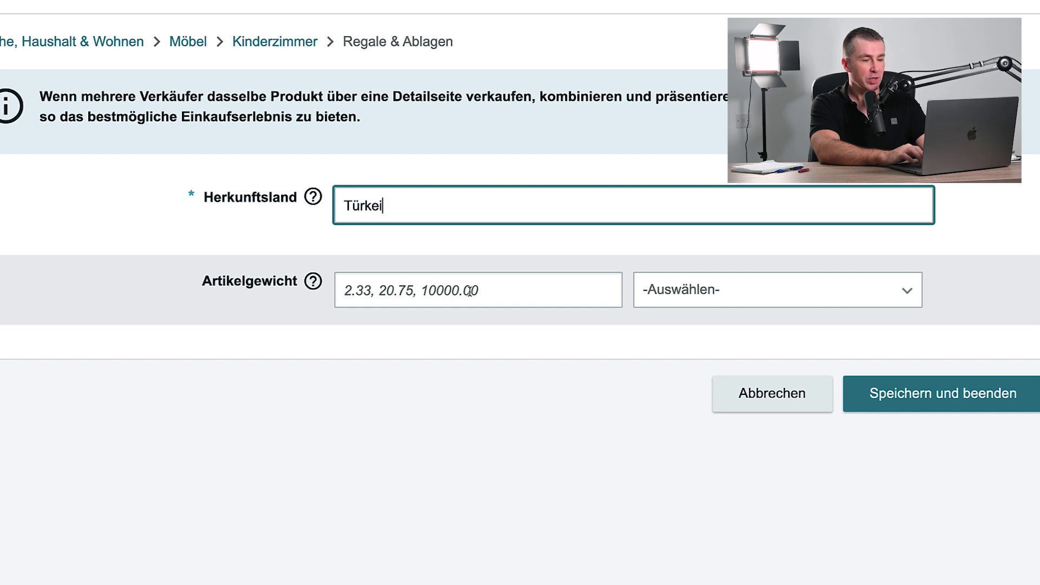
Open the product images section and review the image guidelines and upload slots.
scroll(585, 349, up, 4)
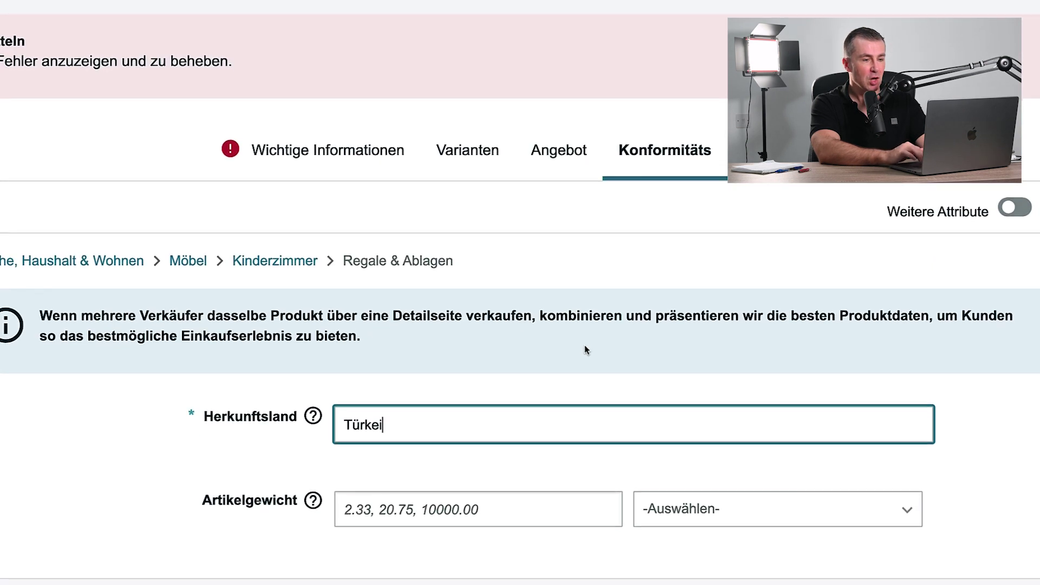
scroll(586, 349, down, 1)
click(758, 142)
scroll(755, 226, left, 1)
scroll(755, 227, down, 3)
scroll(755, 227, left, 3)
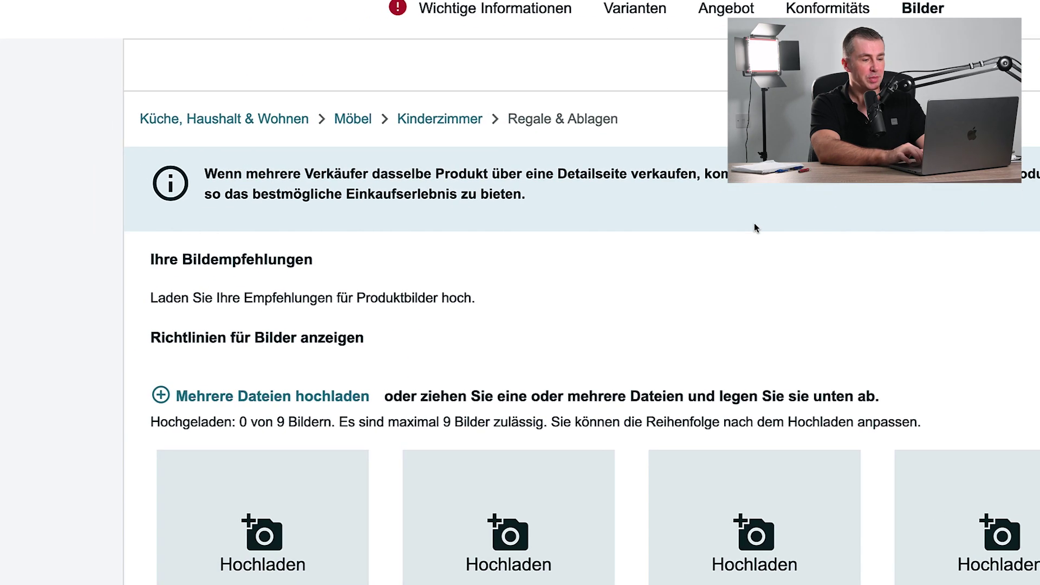
scroll(755, 227, down, 4)
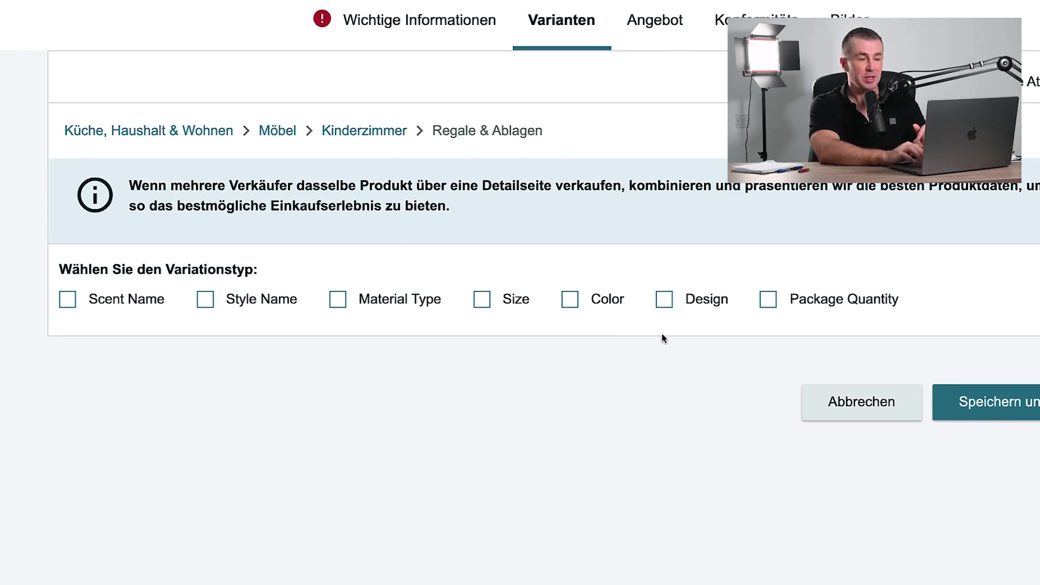
Choose Color as the variation type and add the colour variants Braun, Schwarz and Weiß.
click(570, 301)
scroll(569, 307, down, 3)
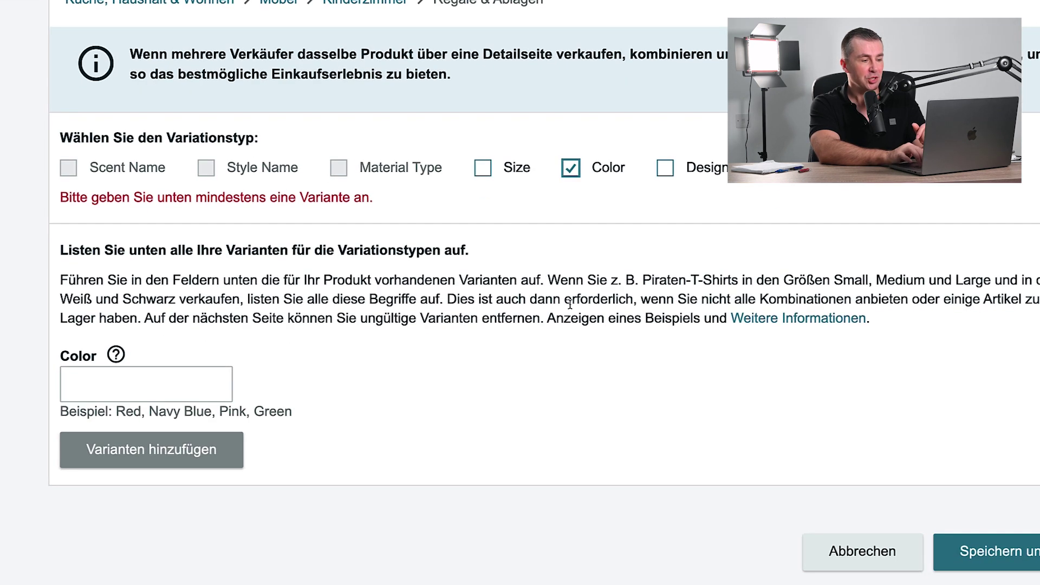
click(167, 392)
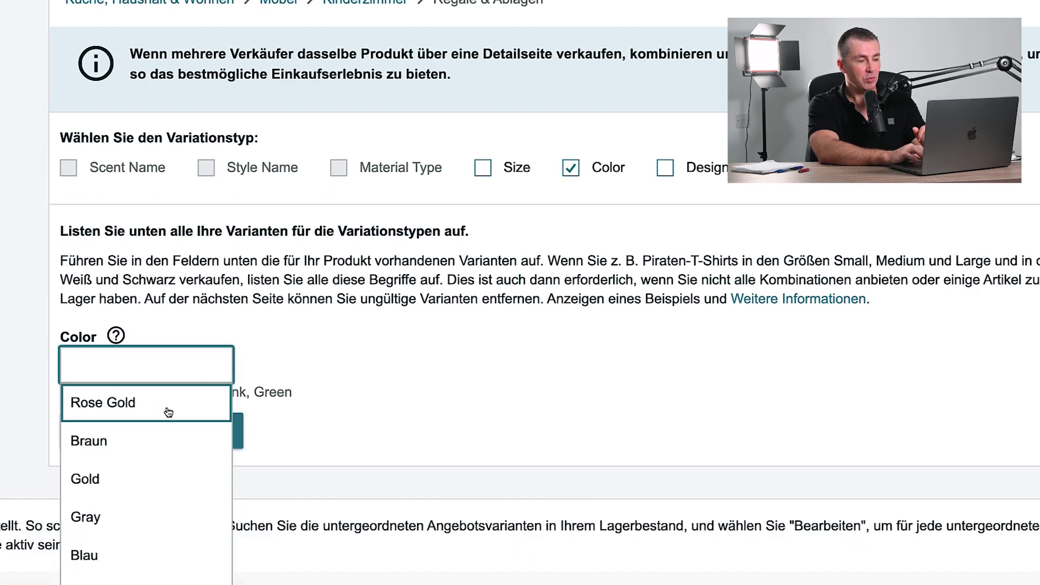
click(160, 437)
click(278, 366)
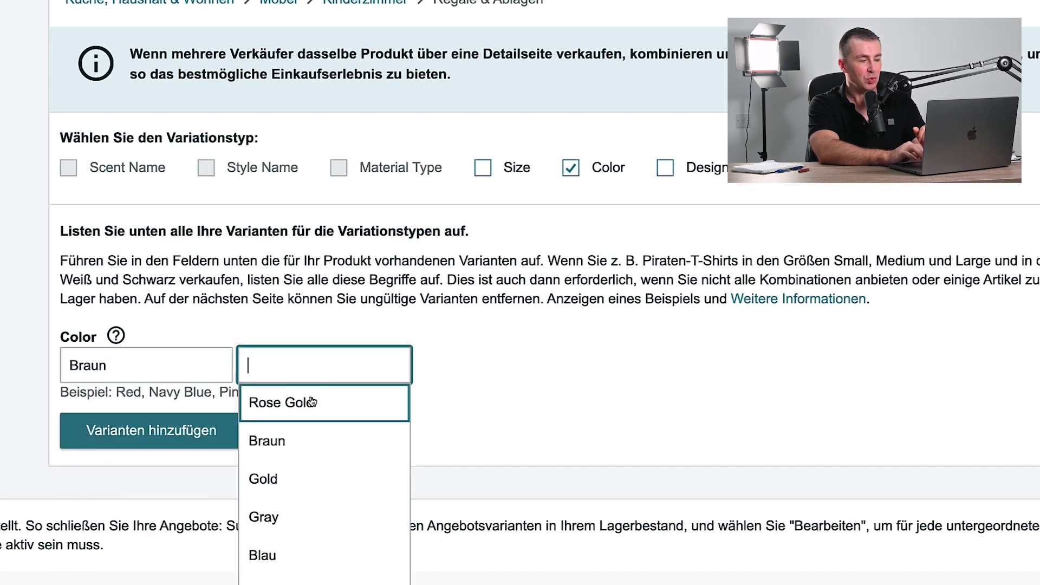
scroll(304, 451, down, 1)
scroll(304, 452, down, 1)
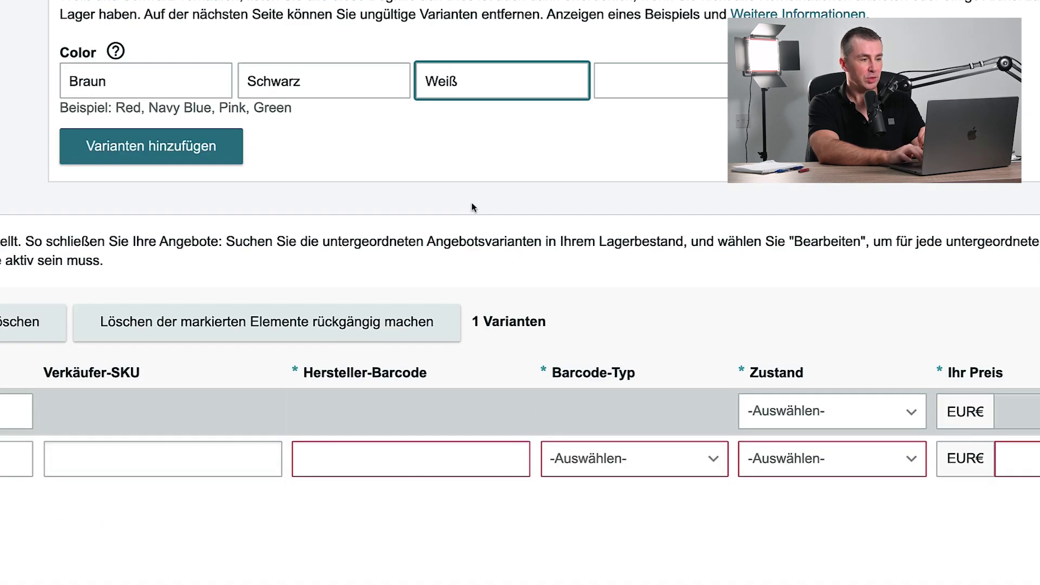
click(407, 178)
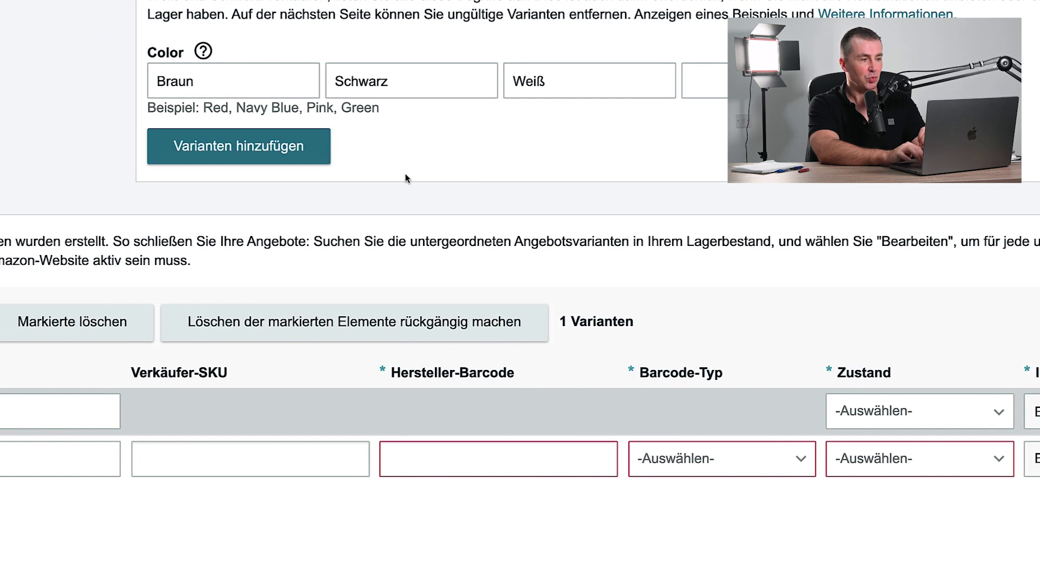
click(151, 146)
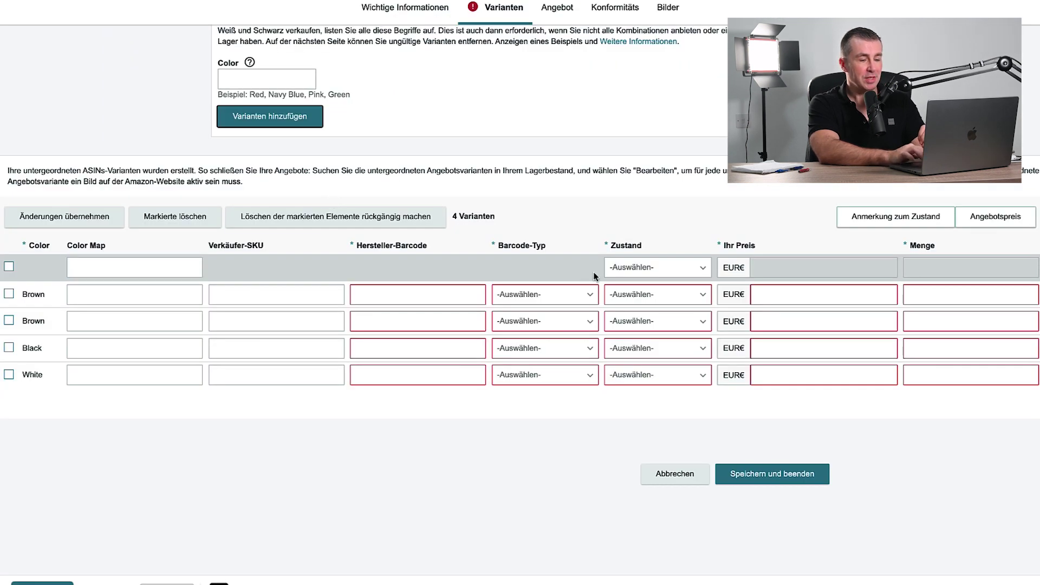
Review the colour variants' fields for Color Map, SKU, barcode, condition, price and quantity.
click(200, 297)
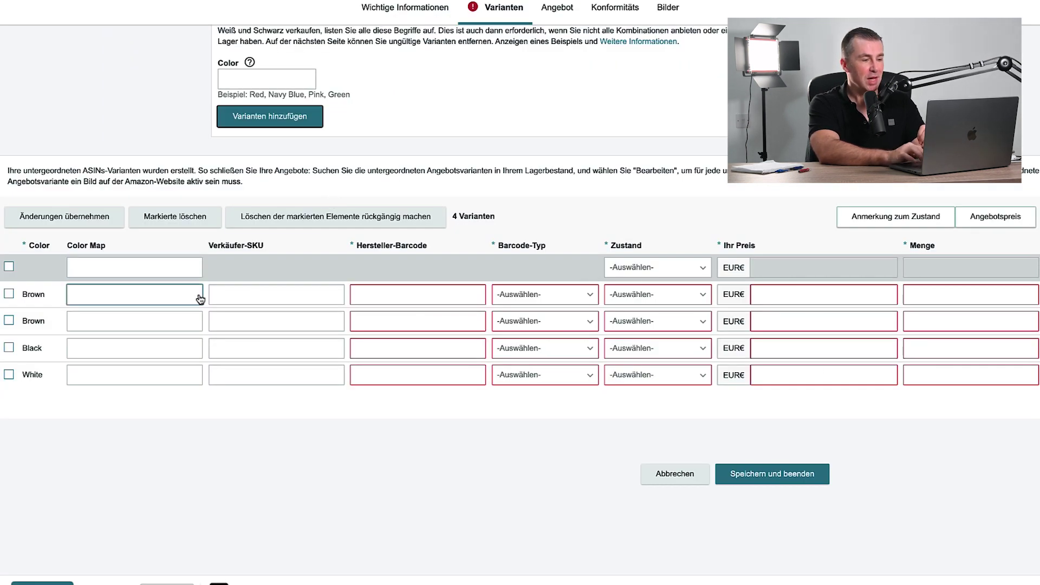
click(209, 290)
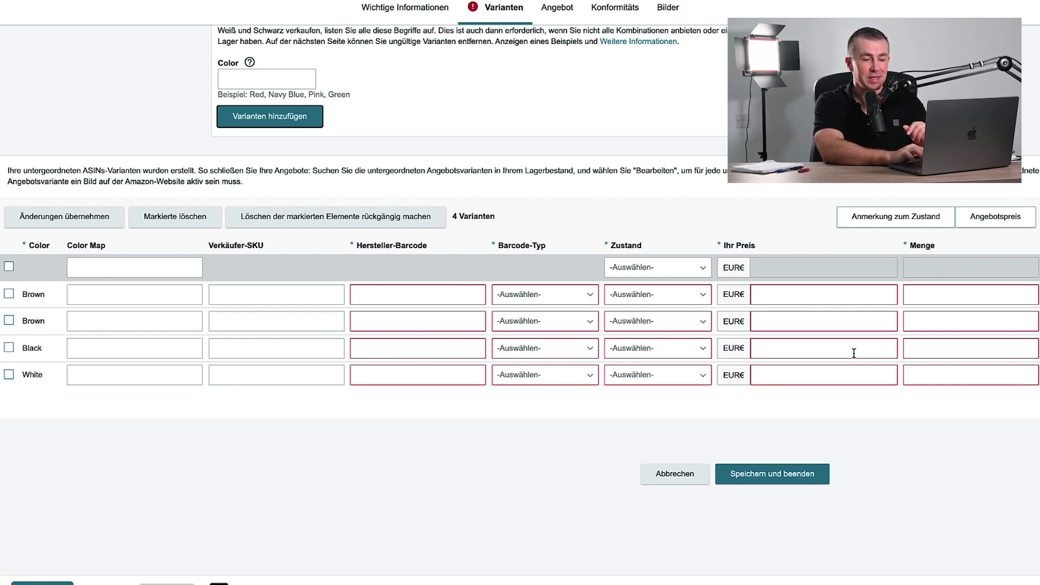
scroll(853, 352, right, 3)
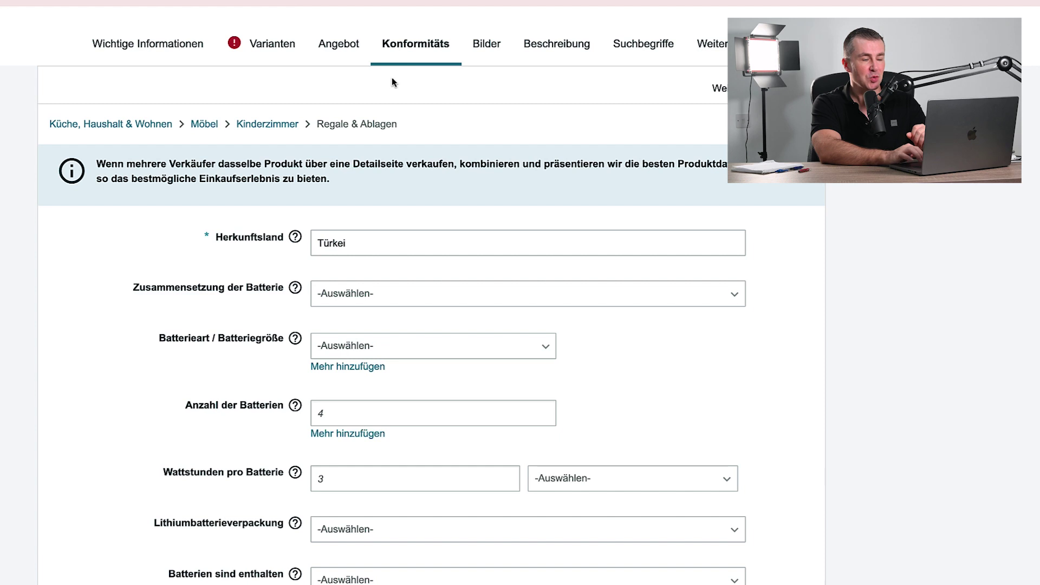
Look through the additional compliance attributes, from the battery details to the safety data sheet and flash point fields.
scroll(279, 249, down, 8)
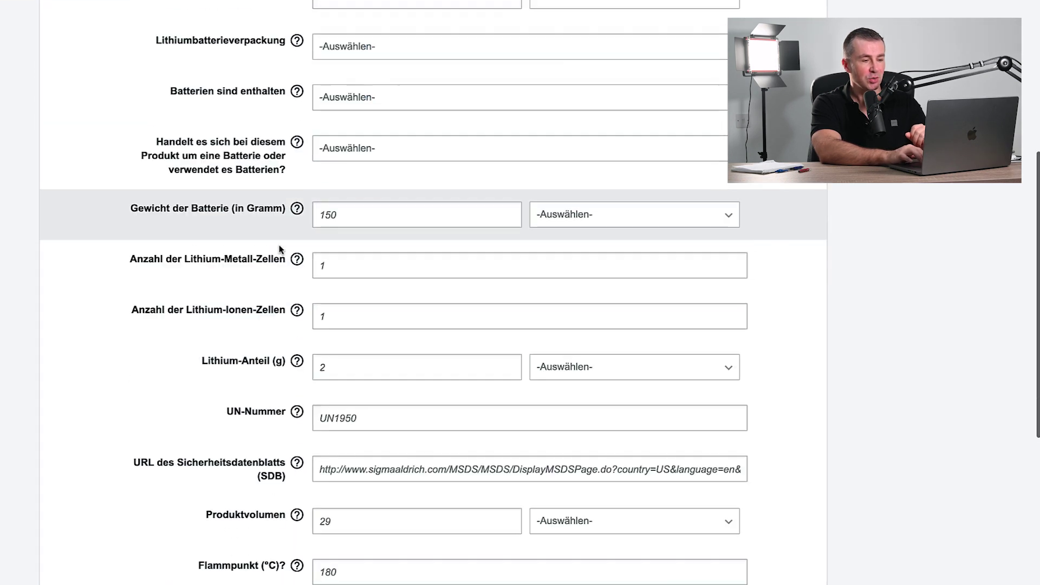
scroll(279, 249, up, 2)
scroll(279, 249, down, 3)
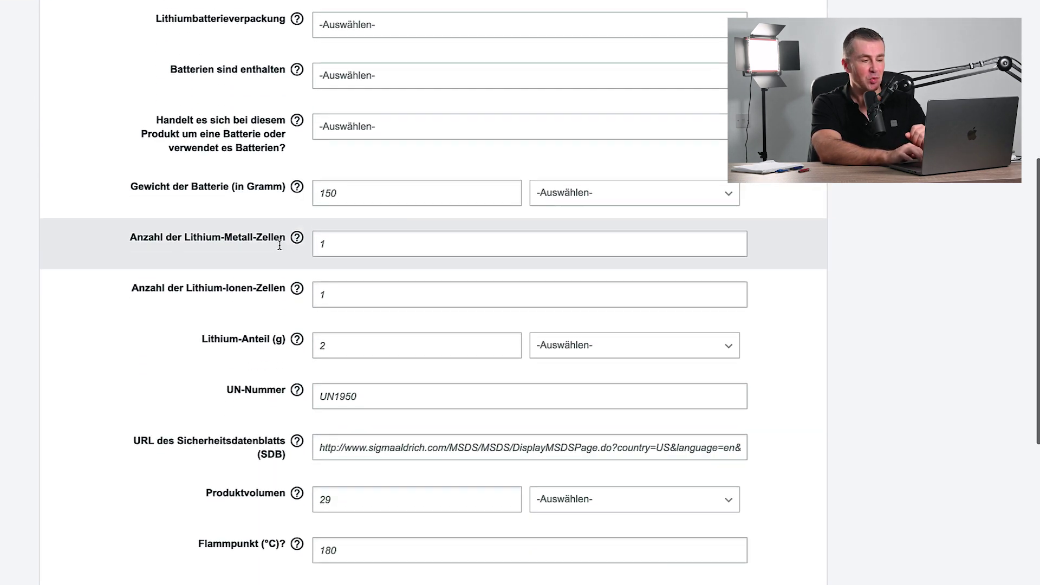
scroll(279, 245, down, 6)
scroll(279, 245, up, 15)
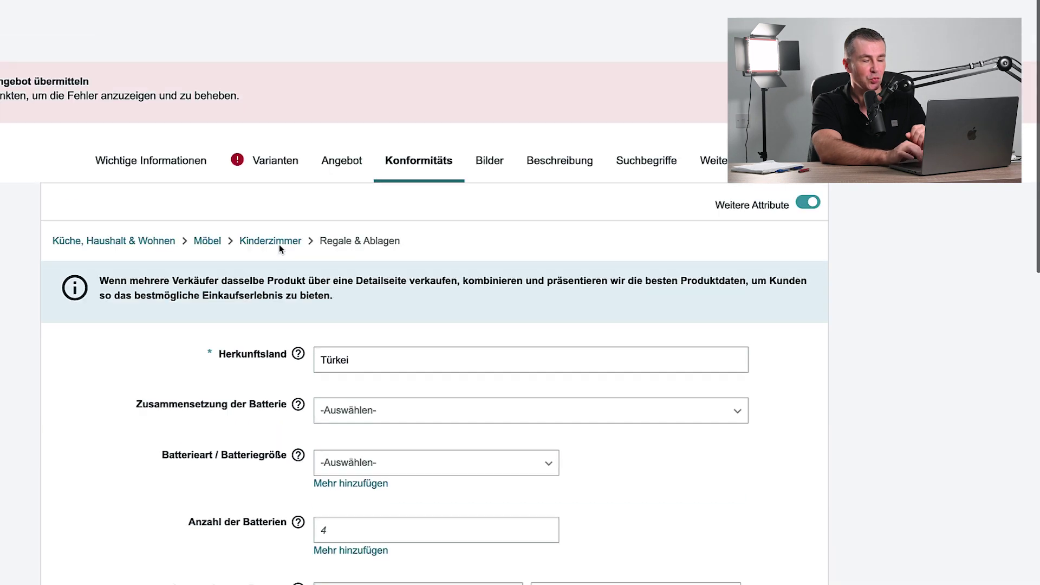
scroll(278, 245, down, 1)
Open the listing's description section and examine the description and bullet points on the Artemio Holzhaus product page on Amazon.de as a reference.
click(547, 103)
click(432, 302)
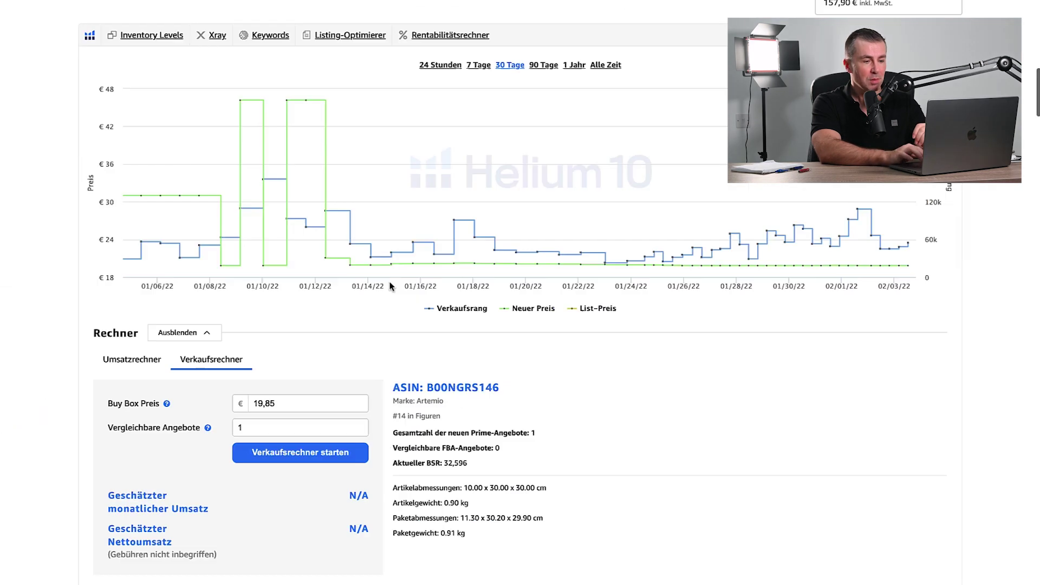
scroll(389, 286, down, 20)
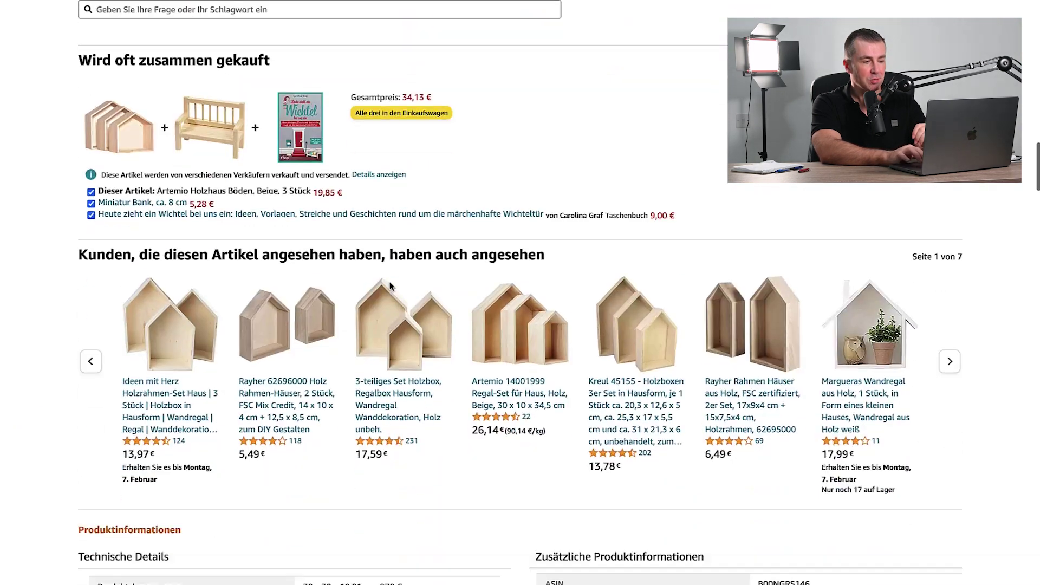
scroll(390, 286, down, 5)
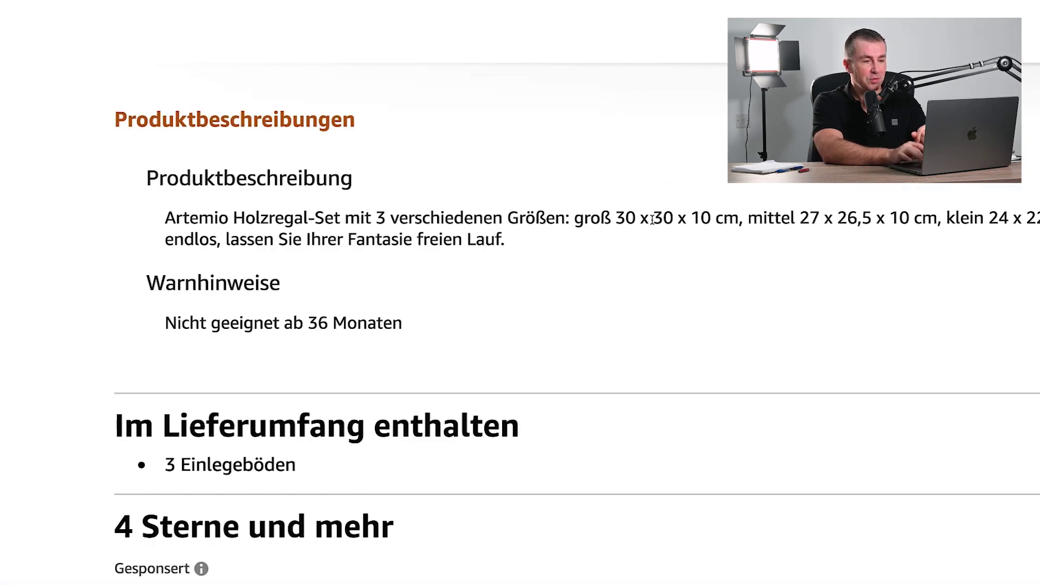
scroll(651, 219, up, 15)
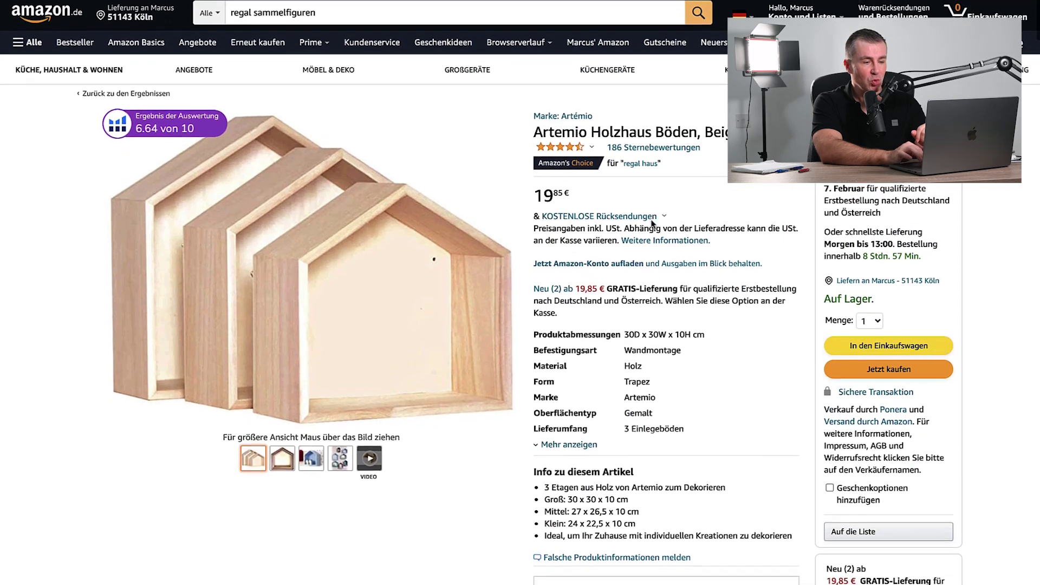
scroll(651, 222, down, 4)
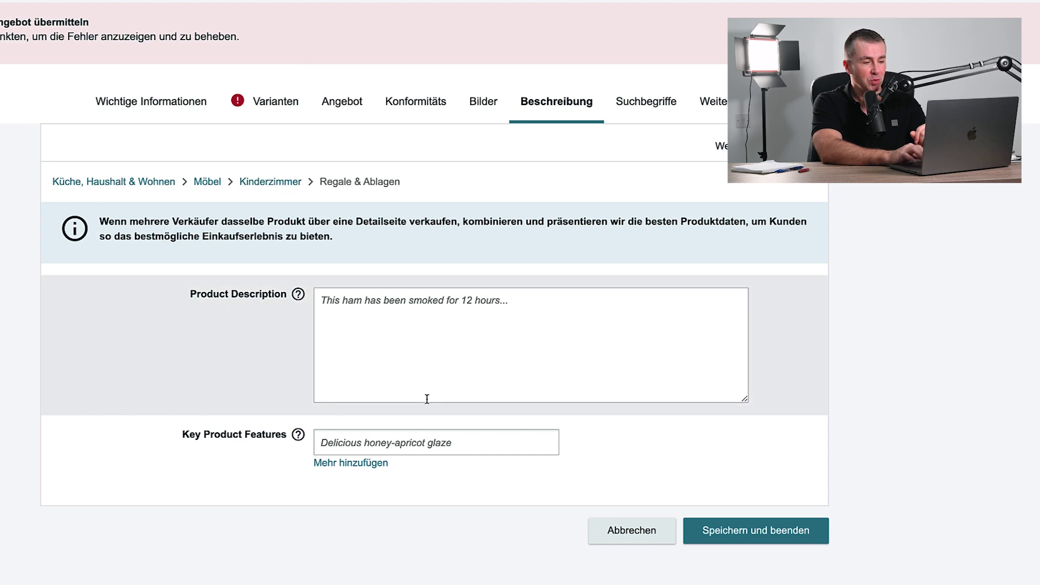
Add a second Key Product Features field to the description and open the listing's search terms section.
click(367, 465)
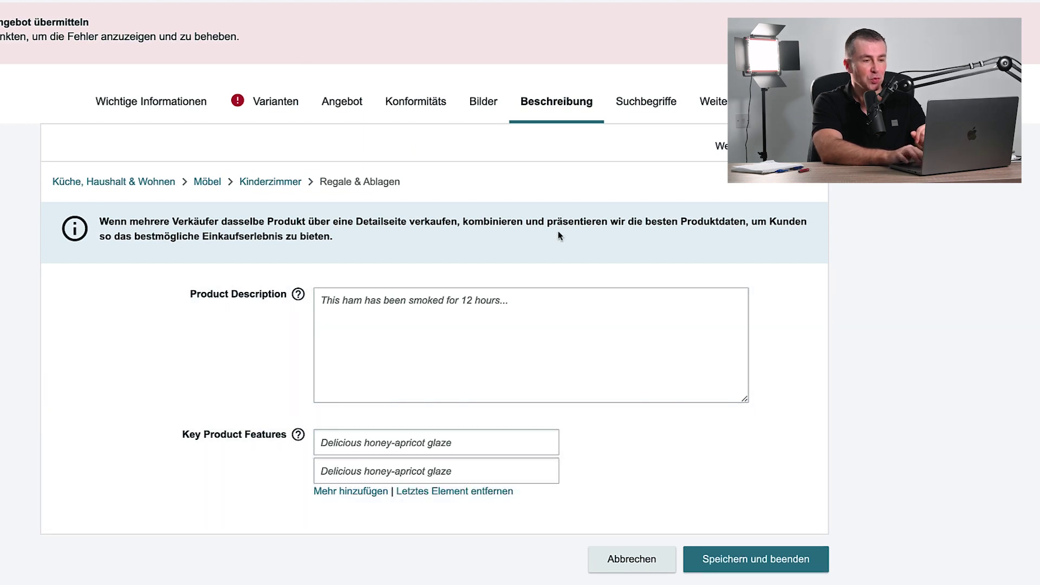
click(651, 103)
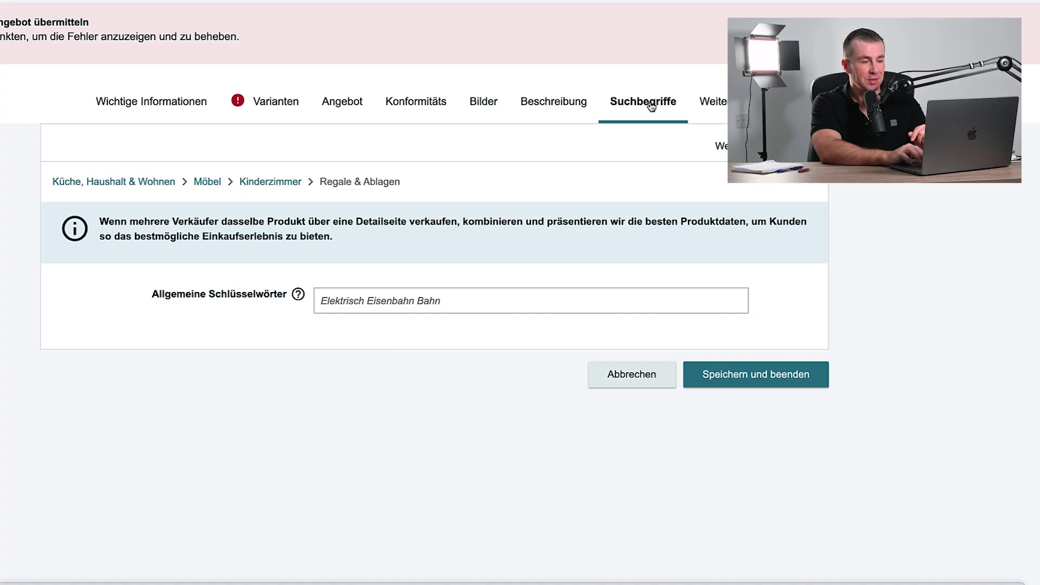